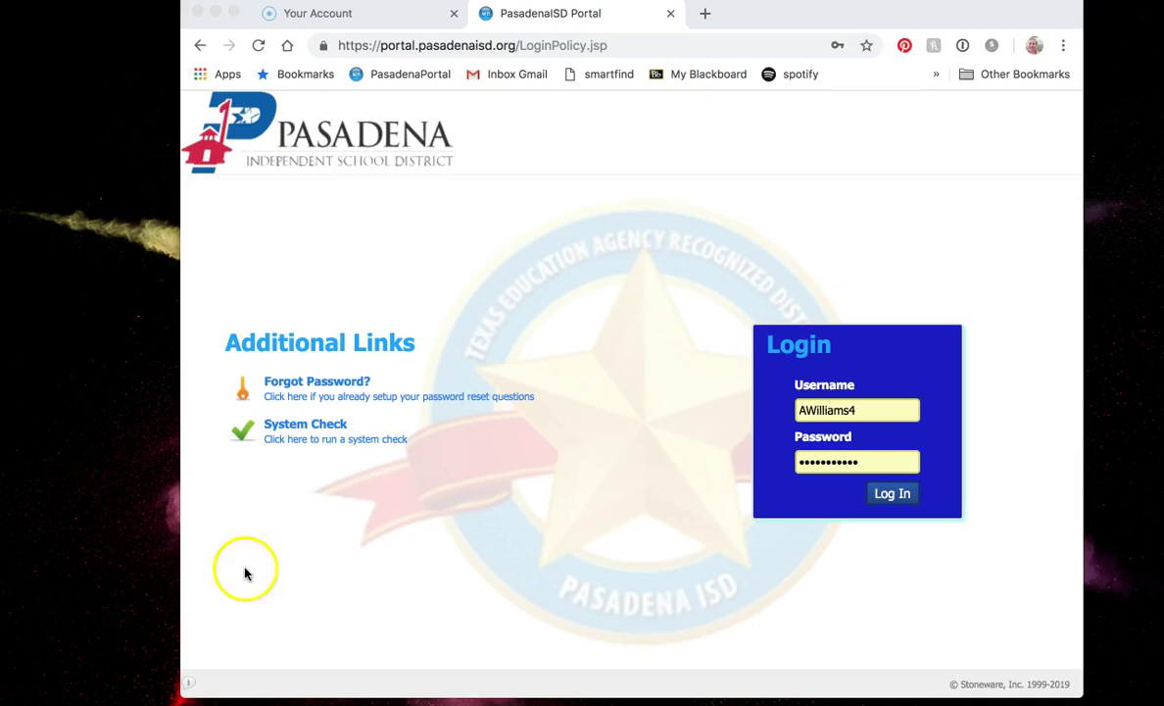
- Log in to the PasadenaISD Portal with the prefilled credentials and decline saving the login in 1Password
left_click(902, 502)
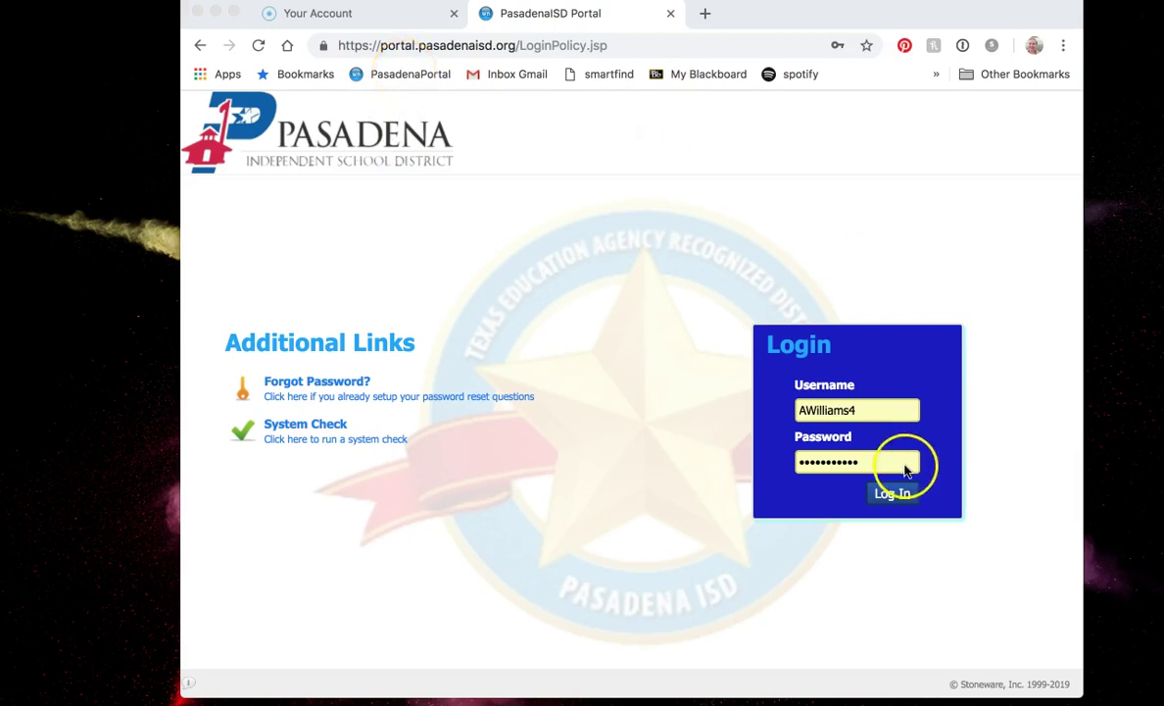
left_click(898, 499)
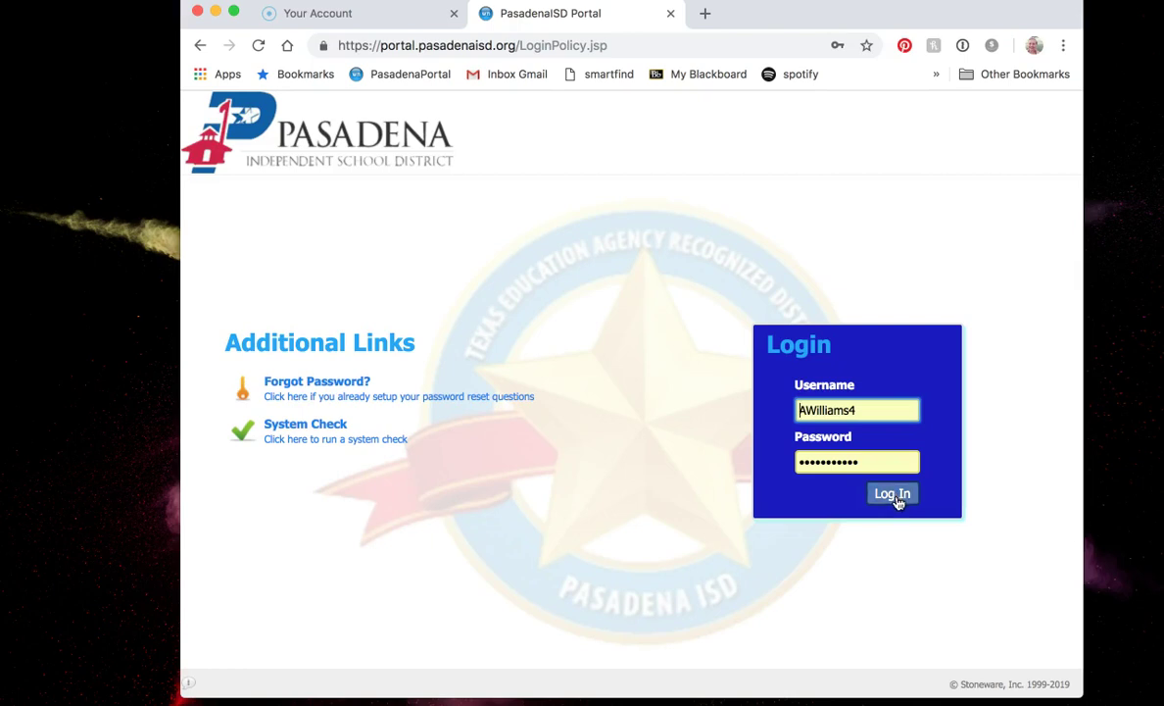
left_click(894, 495)
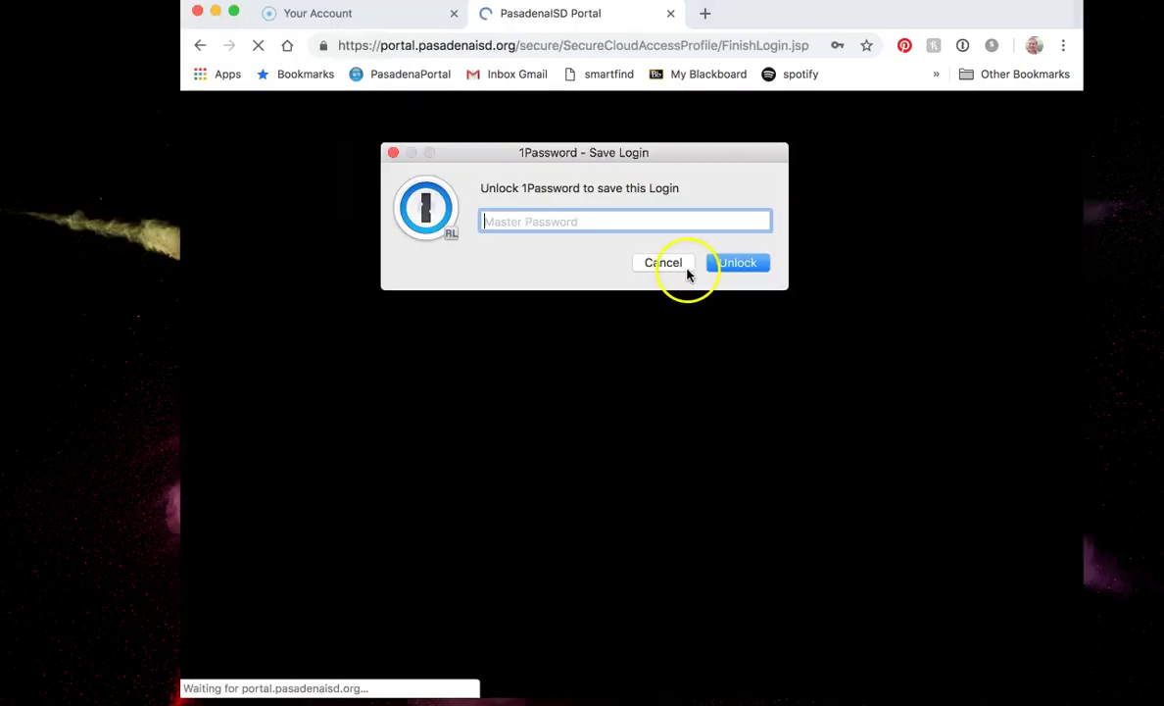
left_click(679, 266)
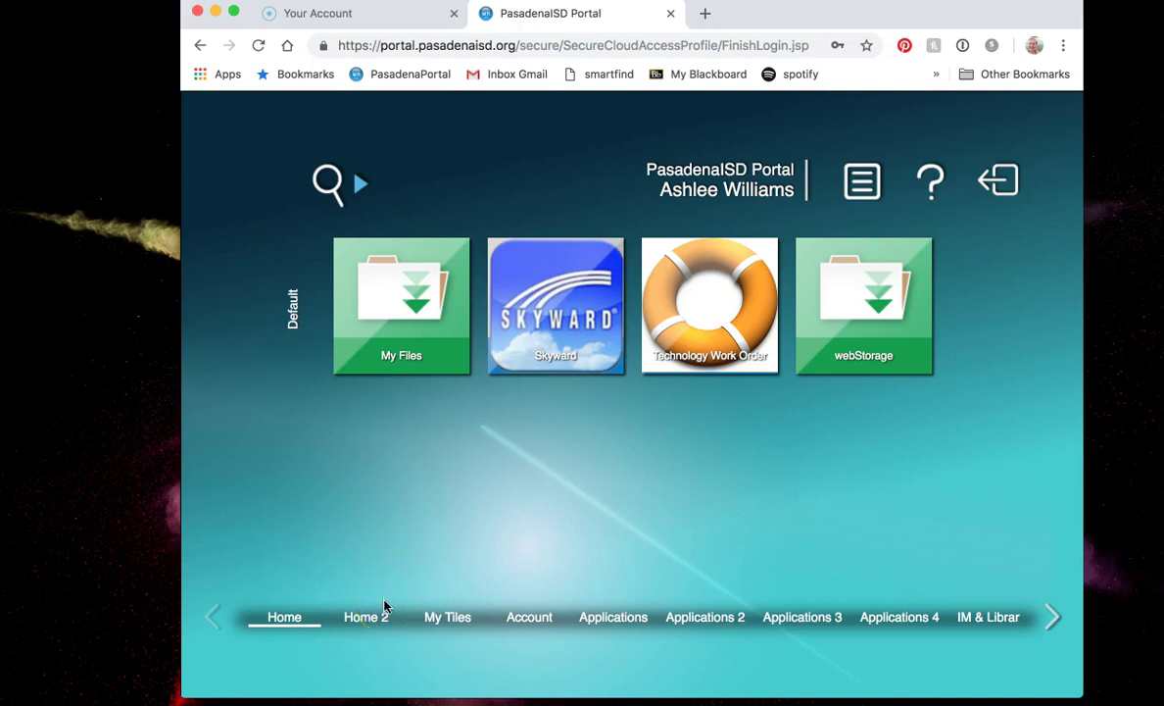
- Open Renaissance from the portal's applications and log in as a student with the user name and account password
left_click(630, 621)
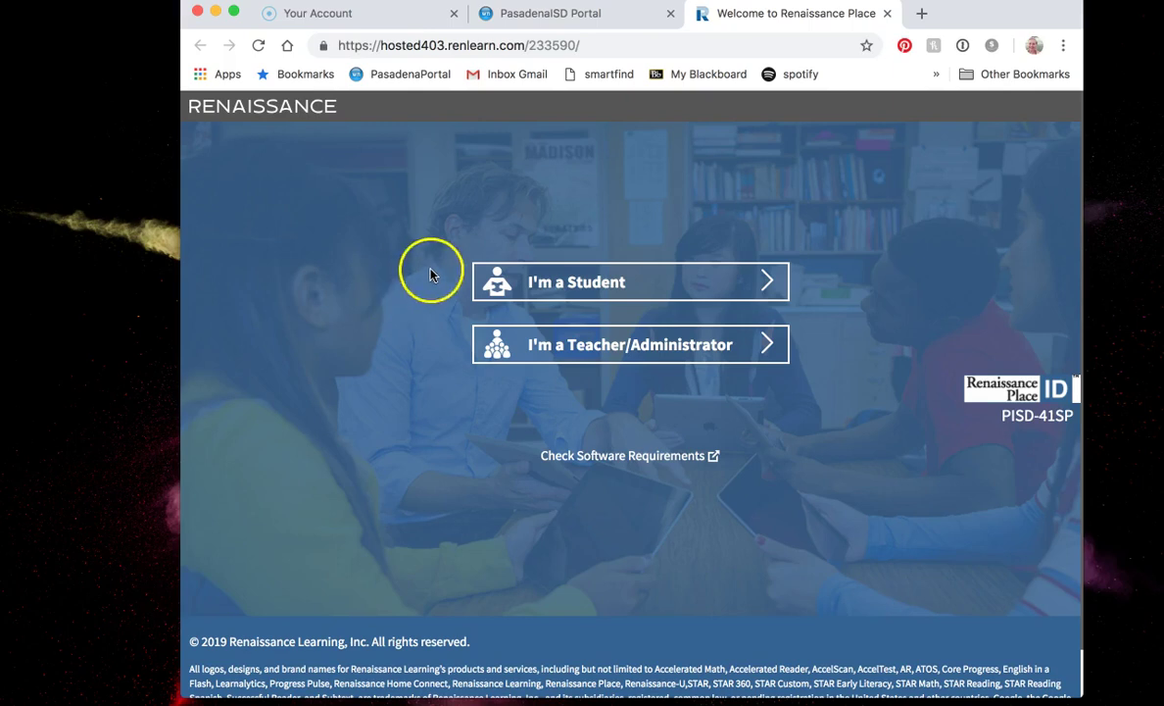
left_click(538, 284)
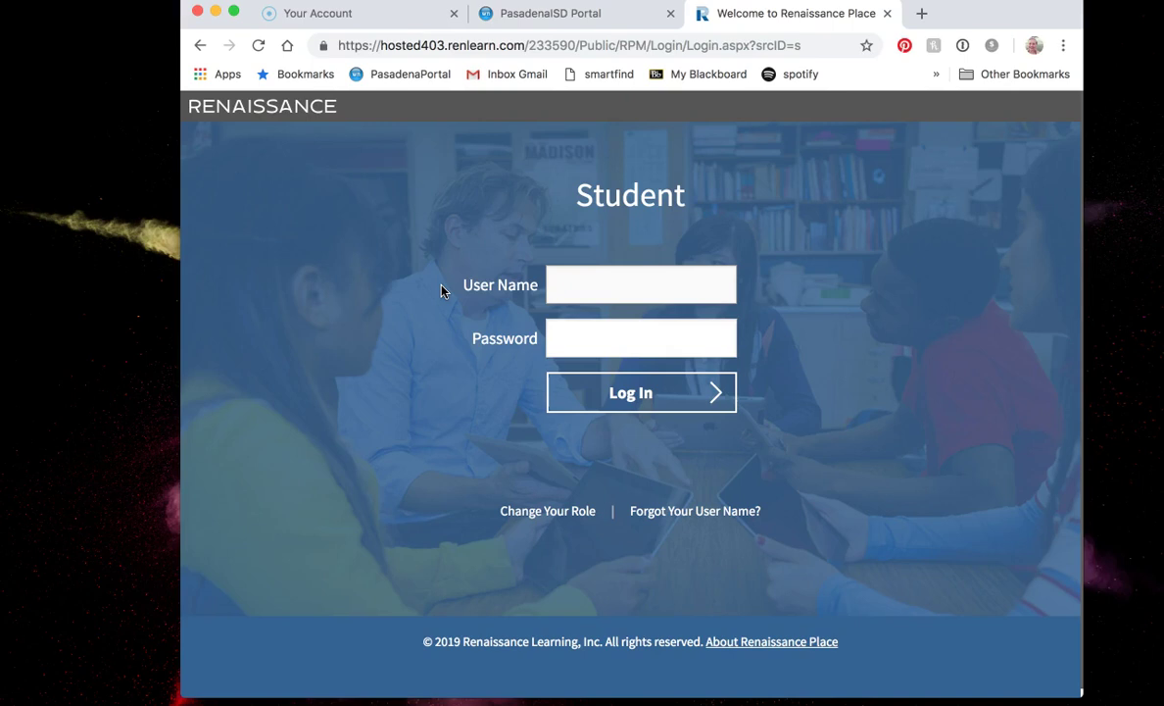
type("ash")
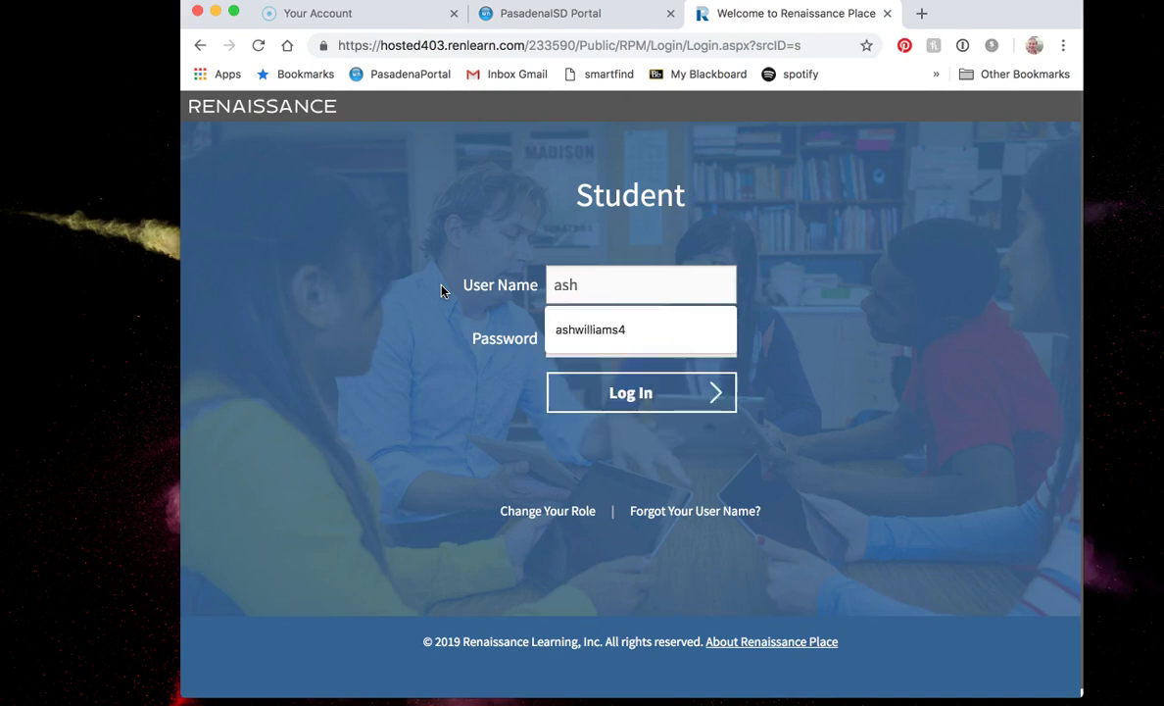
left_click(559, 330)
left_click(573, 344)
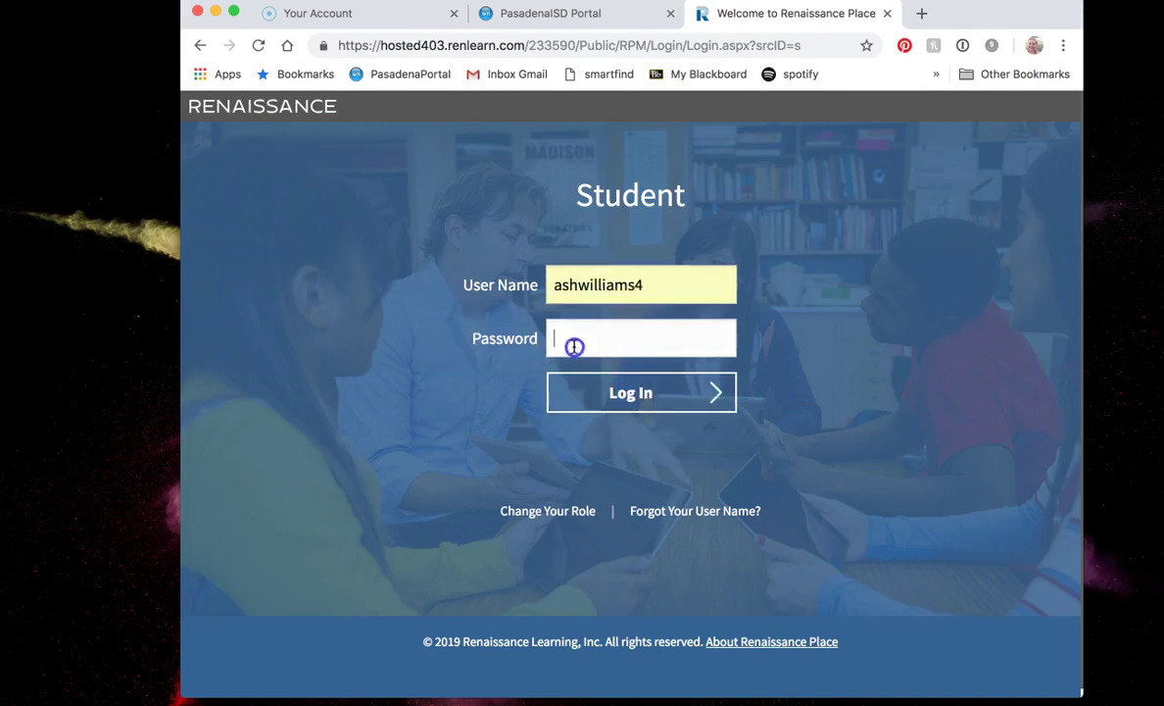
type("••••••••")
left_click(632, 404)
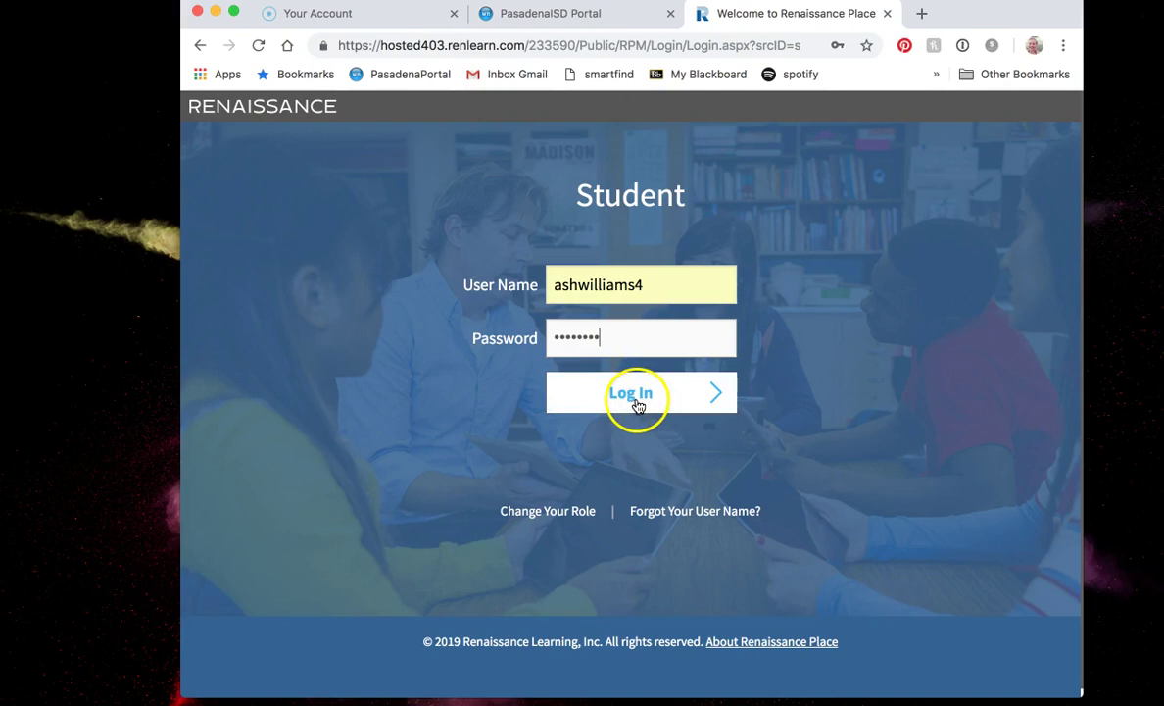
- Open Accelerated Reader from the Renaissance student home page, ready to find a book
left_click(658, 262)
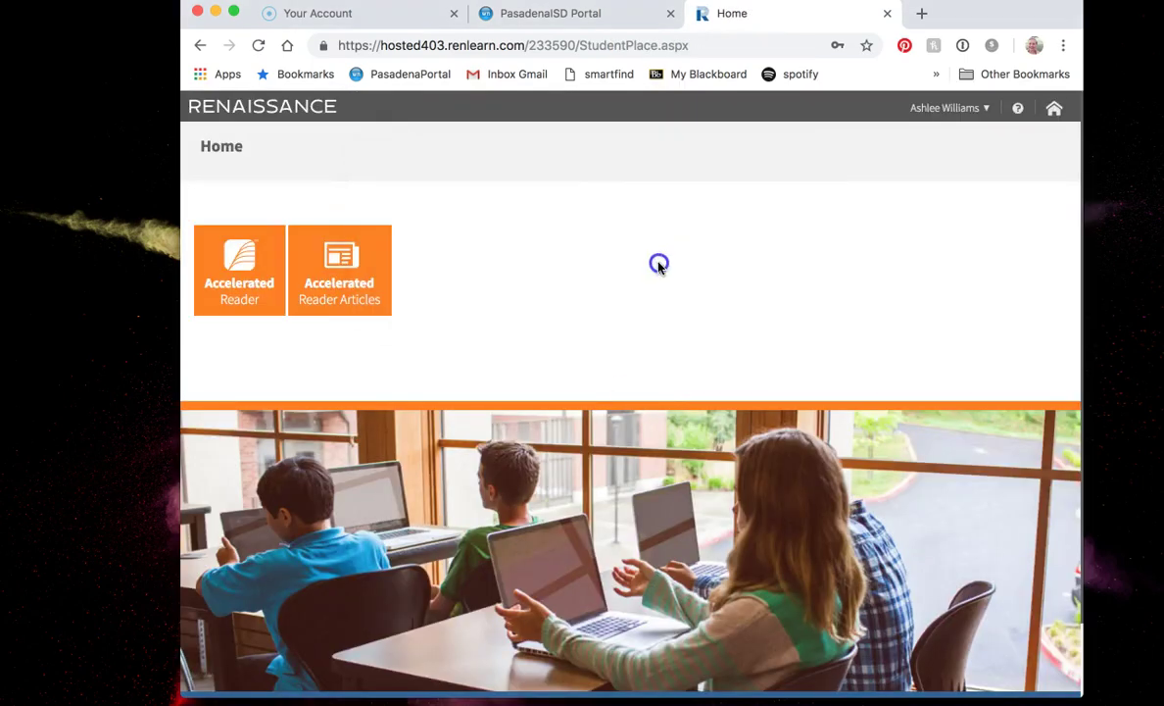
left_click(393, 264)
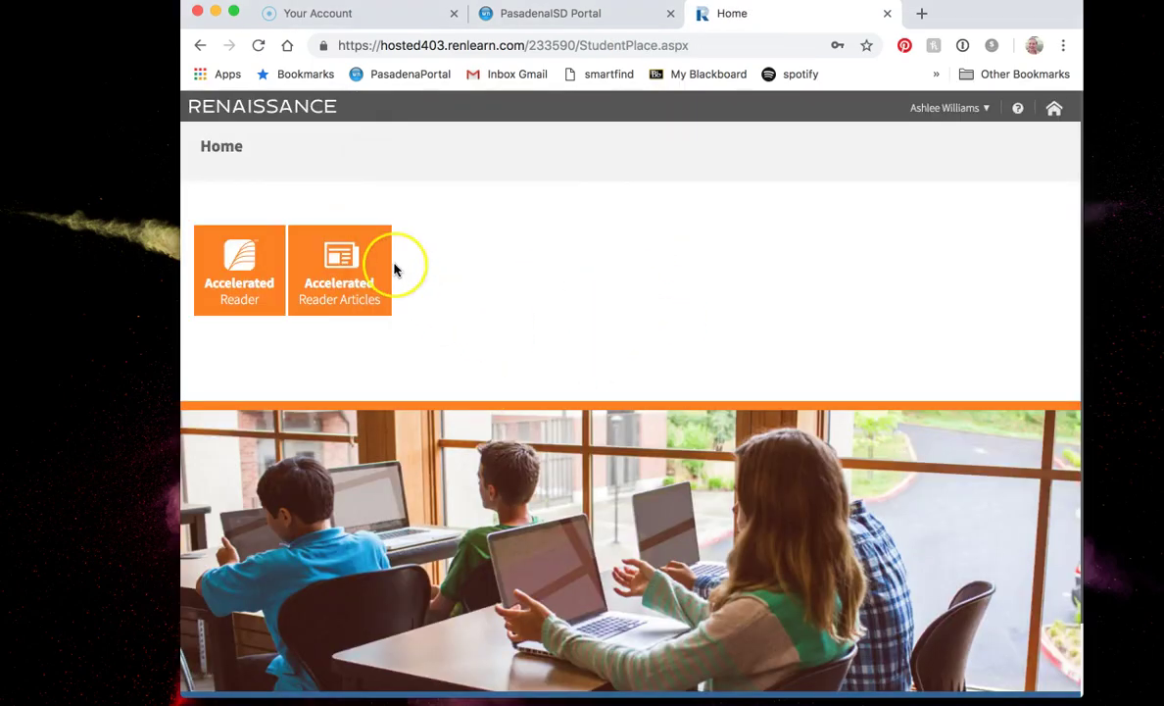
left_click(244, 299)
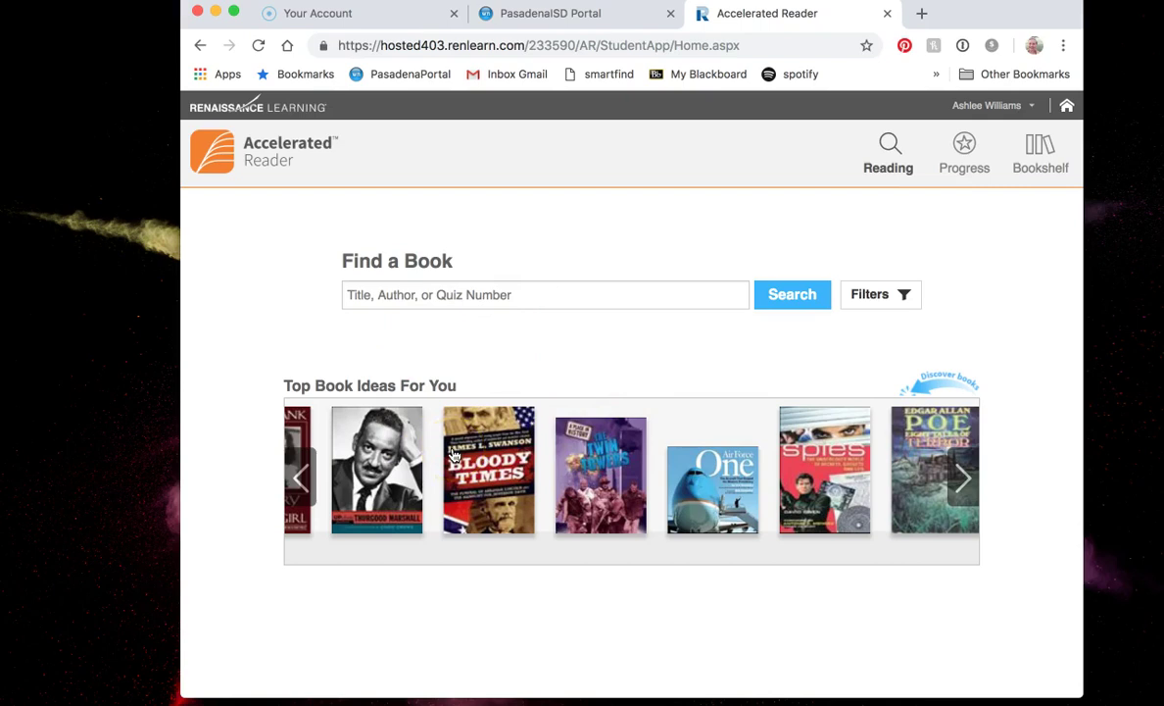
left_click(432, 304)
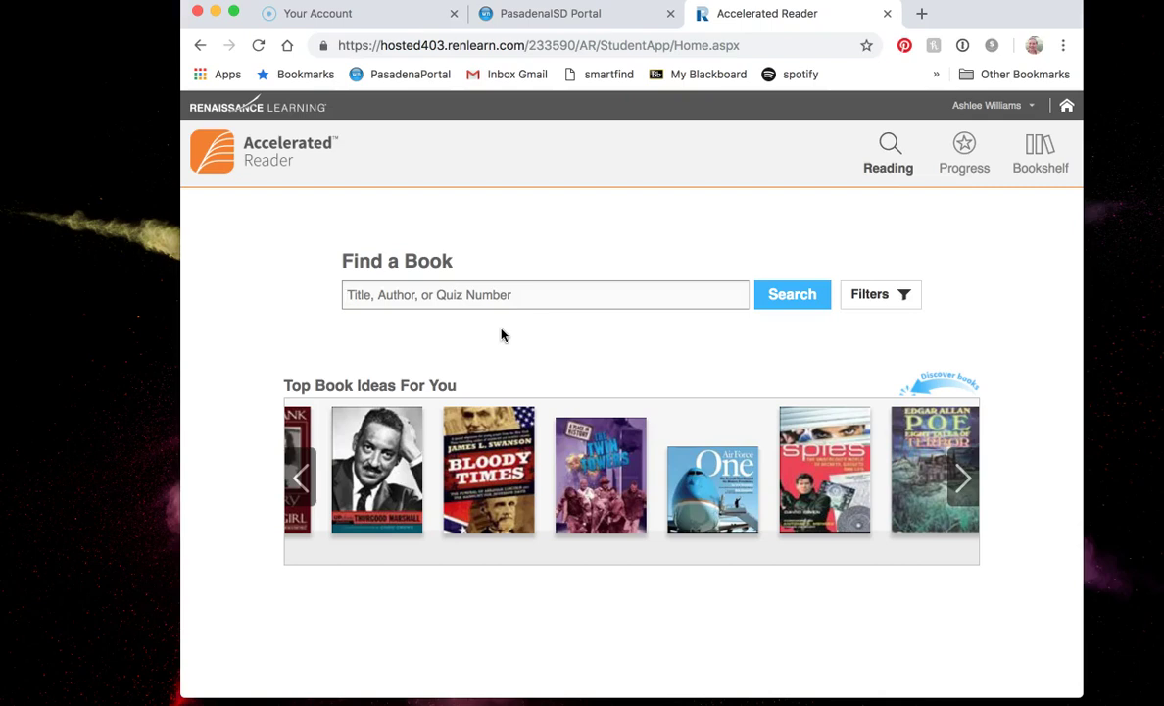
- Search Google for "ar book finder" in a new tab and open the Accelerated Reader Bookfinder US site
left_click(922, 15)
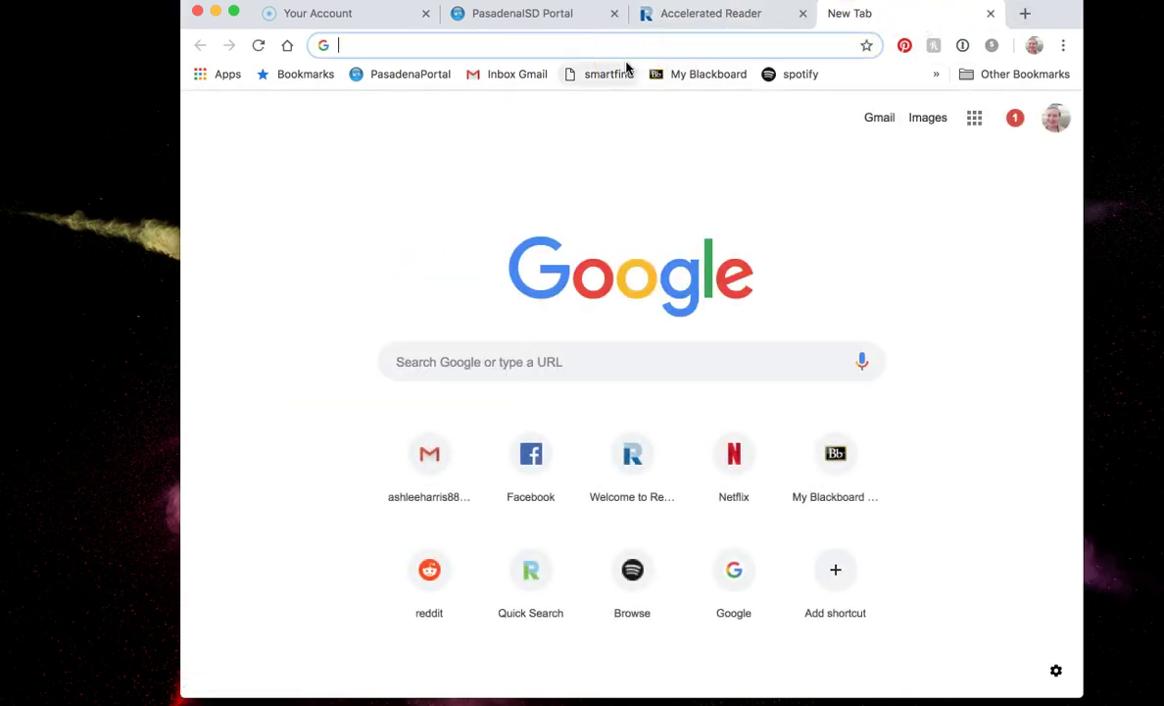
type("ar")
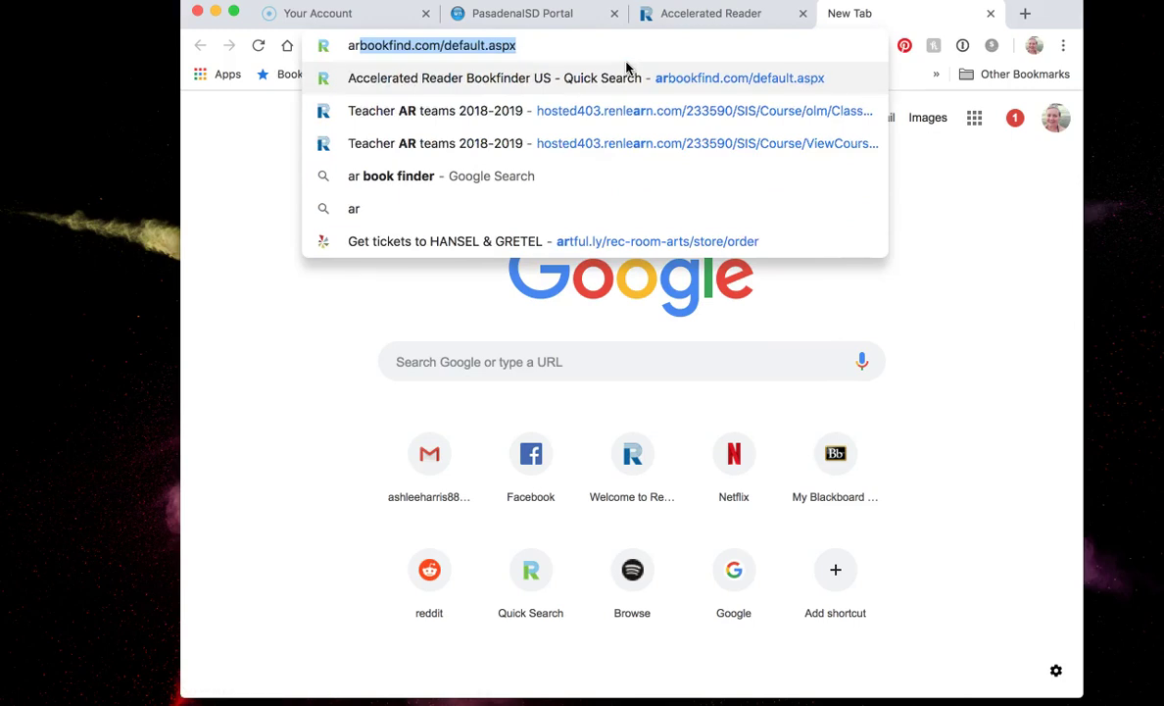
type(" book finder")
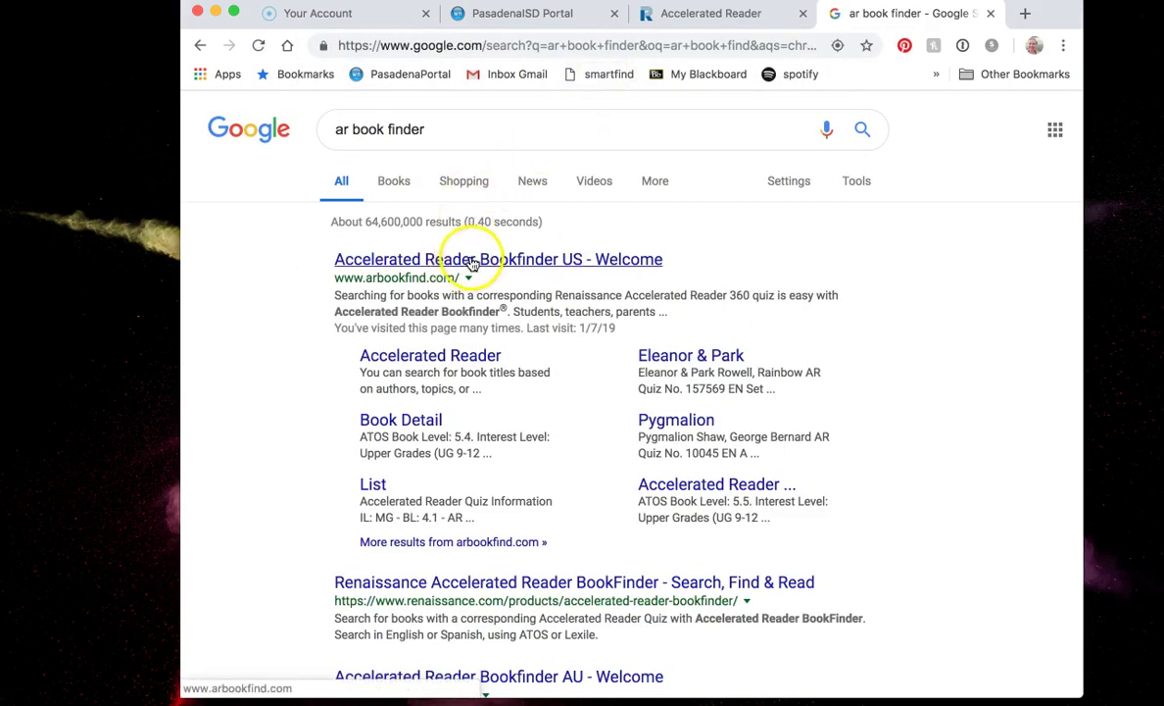
left_click(529, 260)
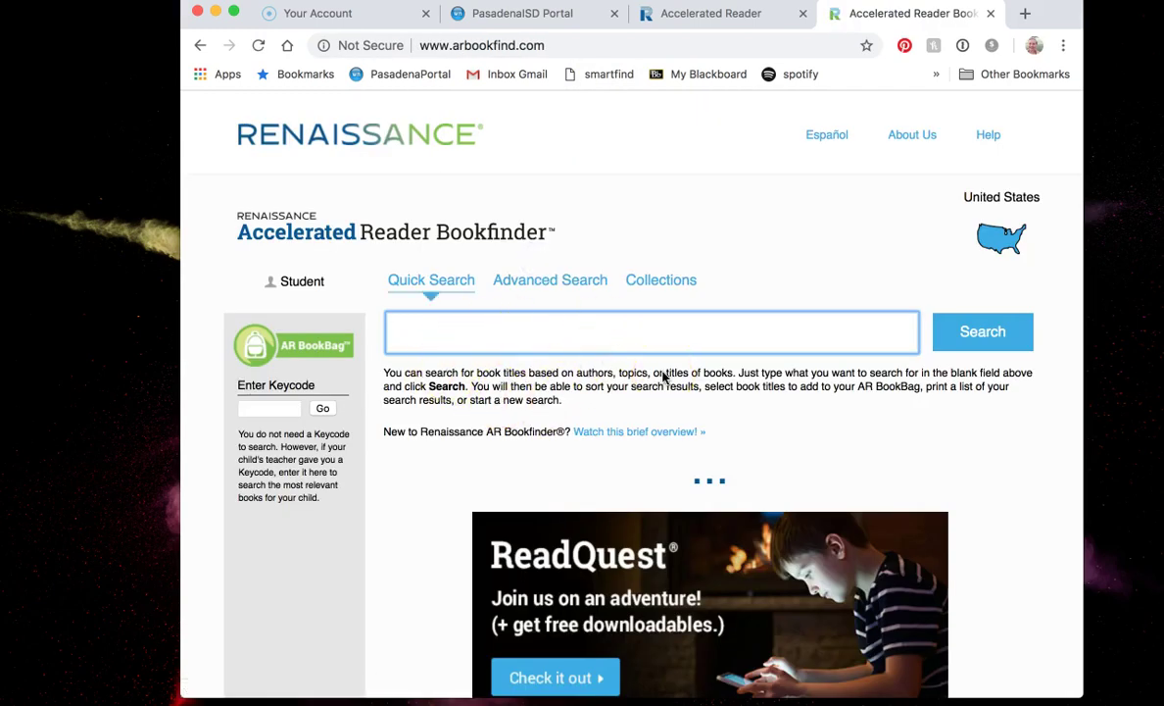
- Run a Quick Search in Accelerated Reader Bookfinder for "of mice and men"
scroll(664, 377, "down", 2)
left_click(541, 236)
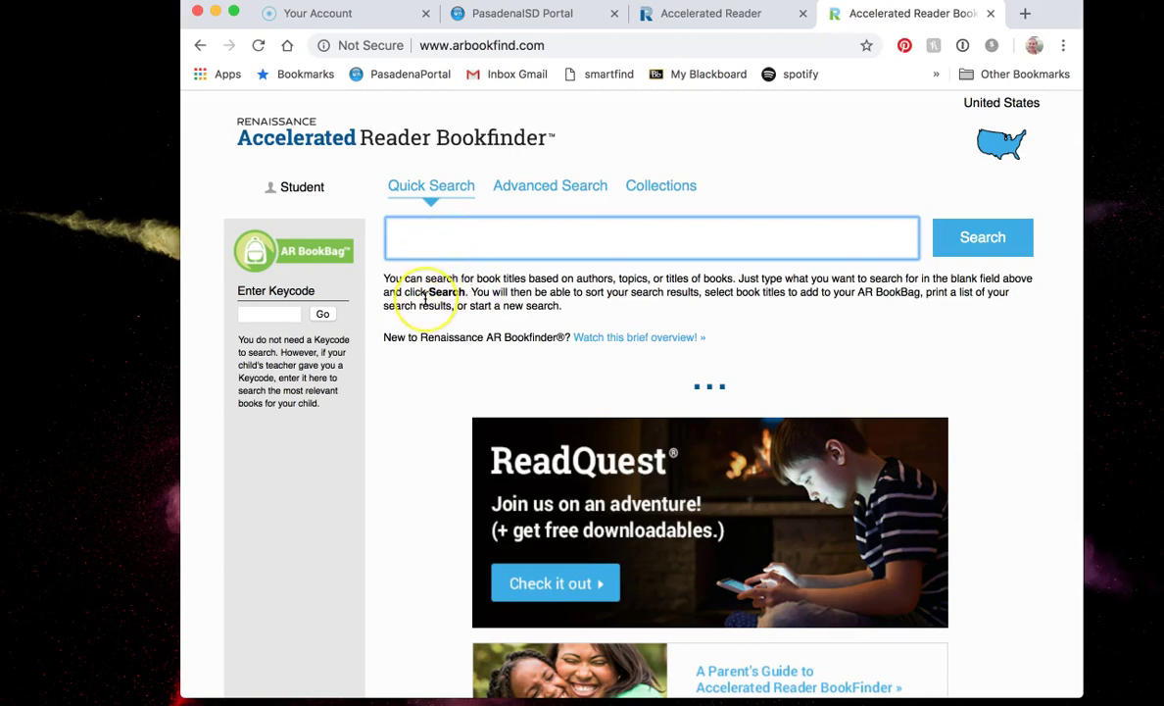
type("of mic")
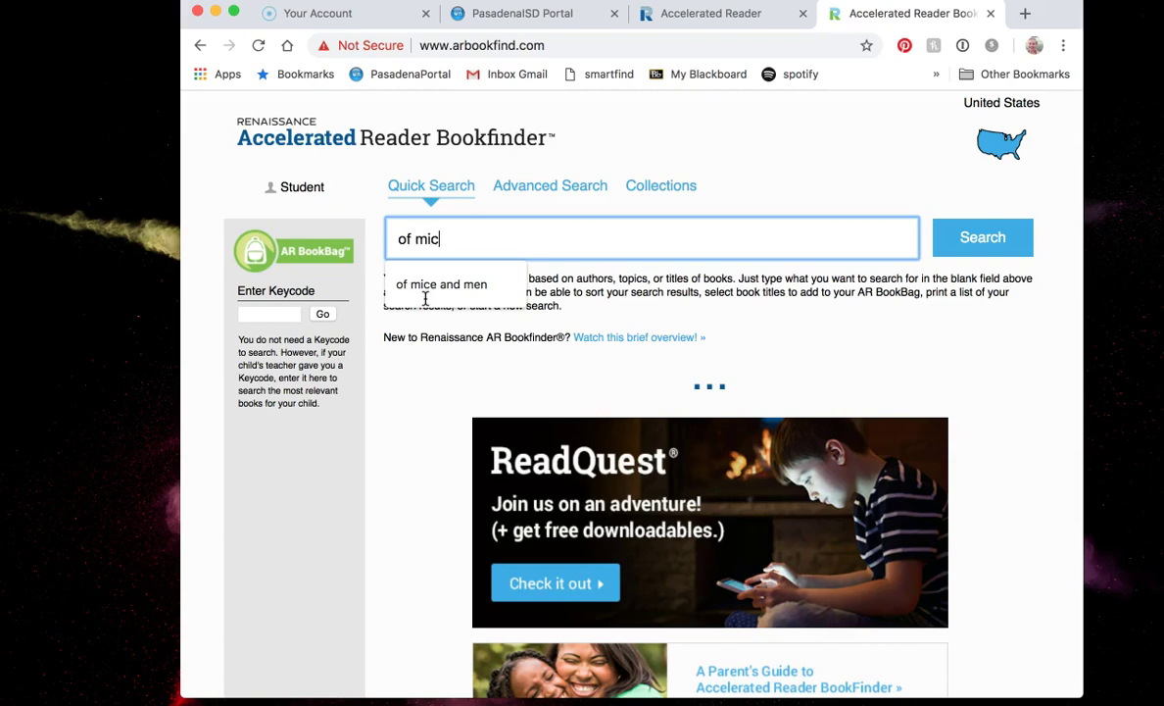
type("e and men")
key("Return")
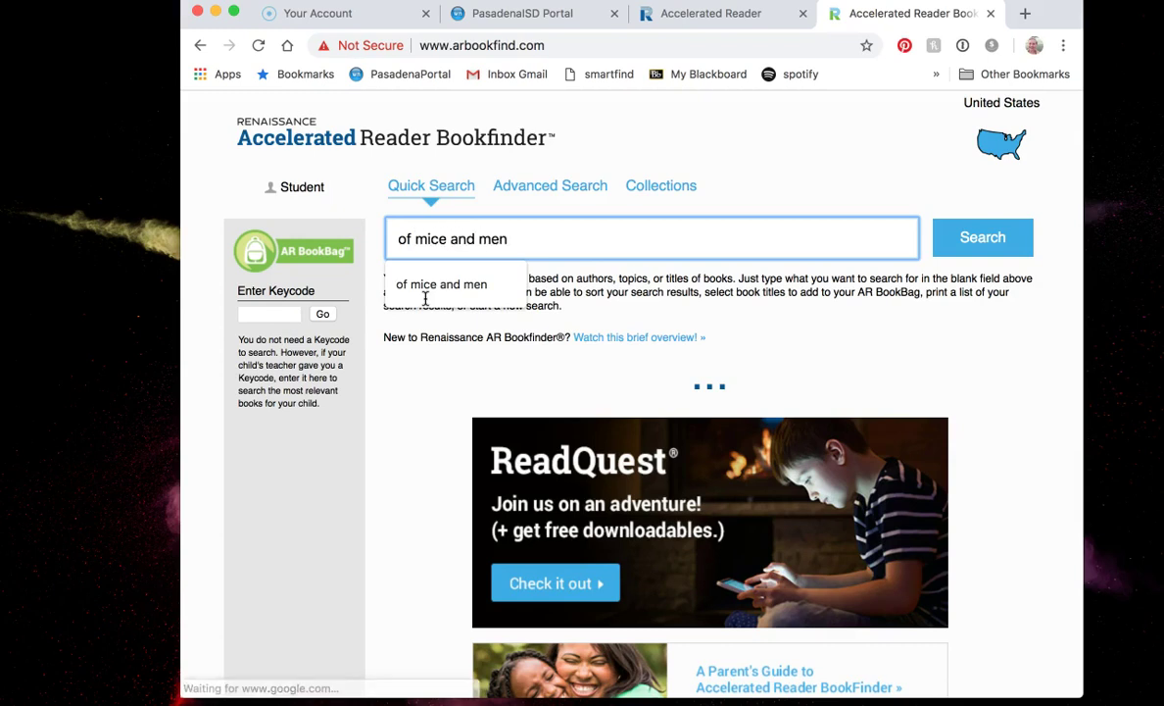
- Check the book level and AR points of Of Mice and Men in the search results
scroll(544, 412, "down", 3)
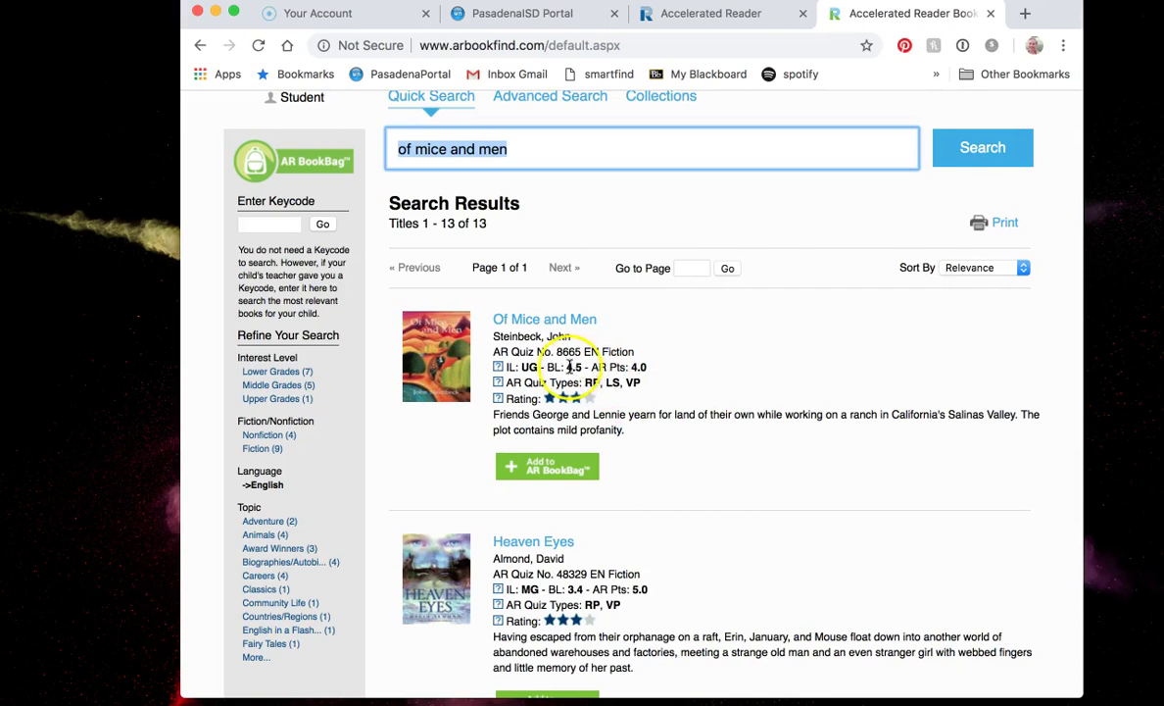
left_click_drag(591, 366, 547, 366)
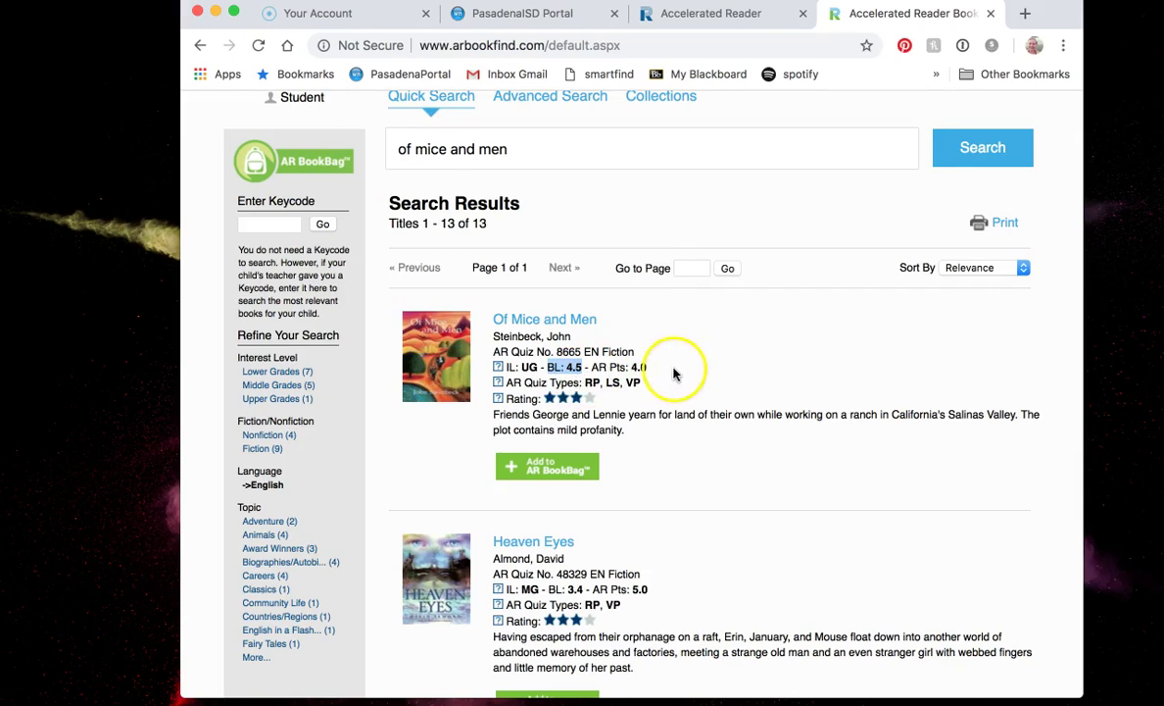
left_click(600, 367)
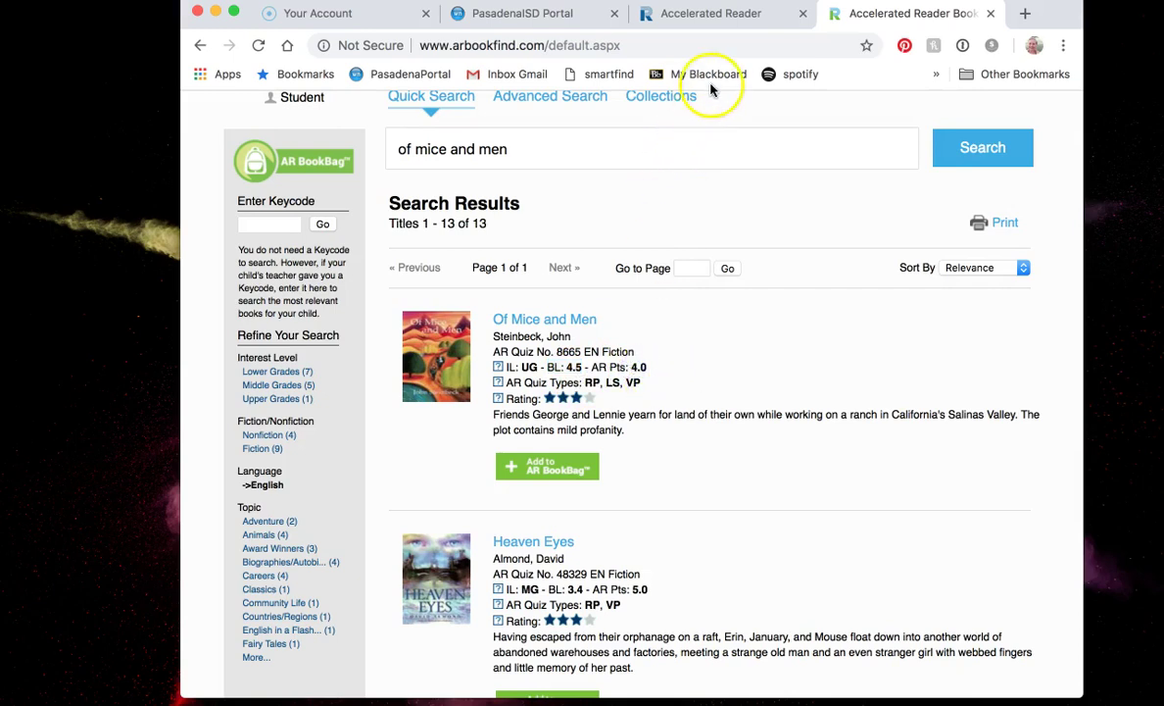
- Return to the student Accelerated Reader site and search its books for "of mice and men"
left_click(723, 16)
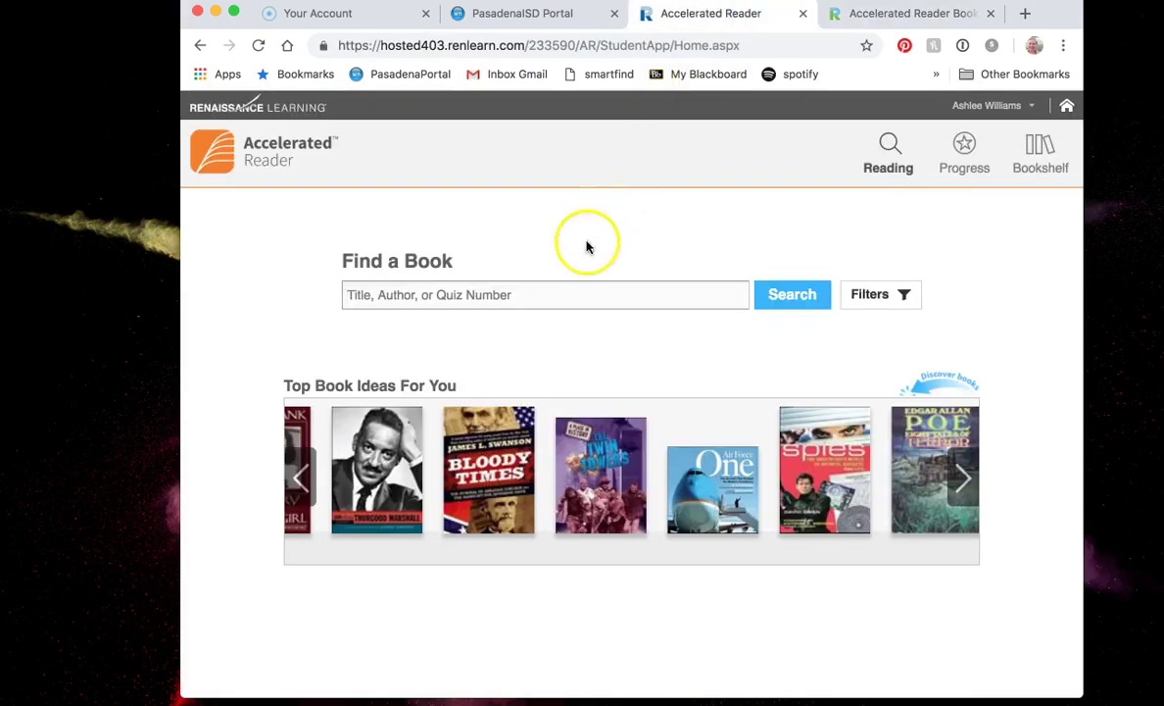
left_click(563, 300)
type("of ")
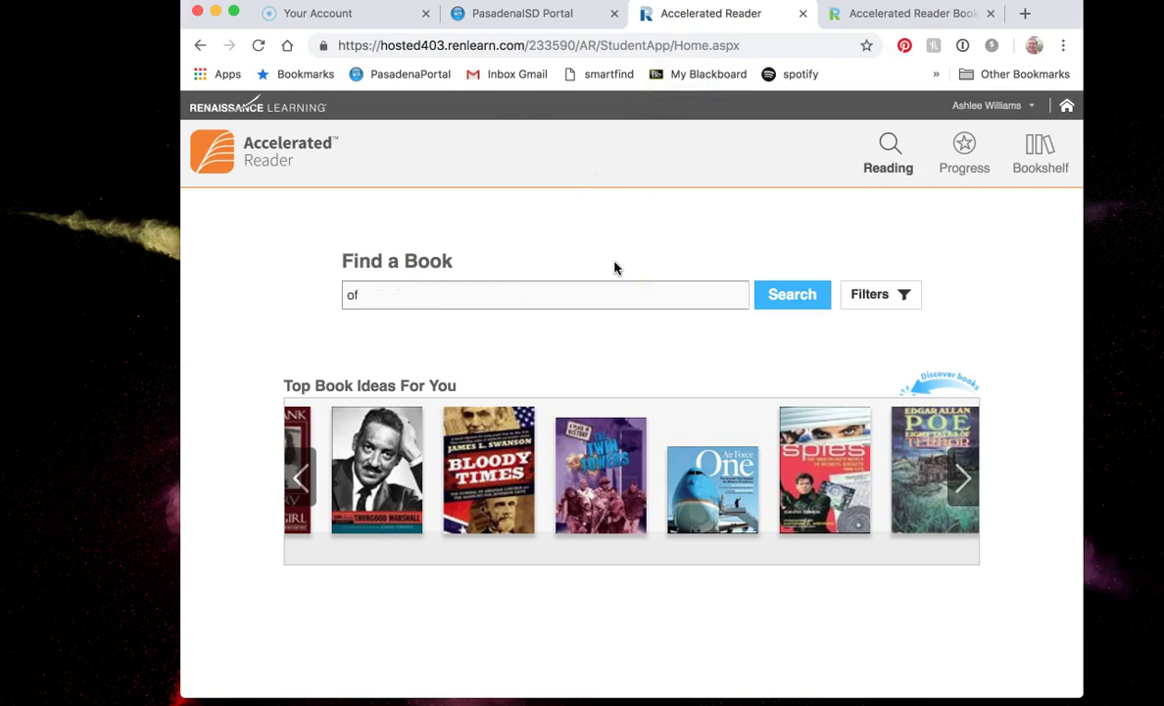
type("mice and men")
key("Return")
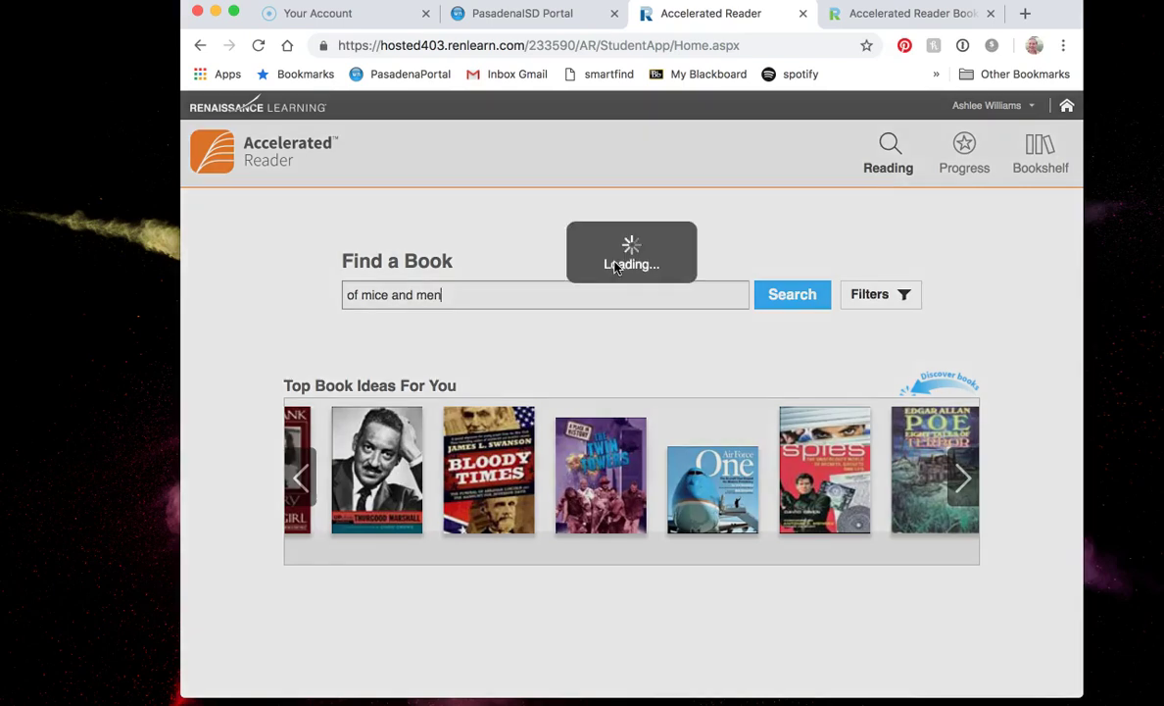
scroll(721, 407, "down", 1)
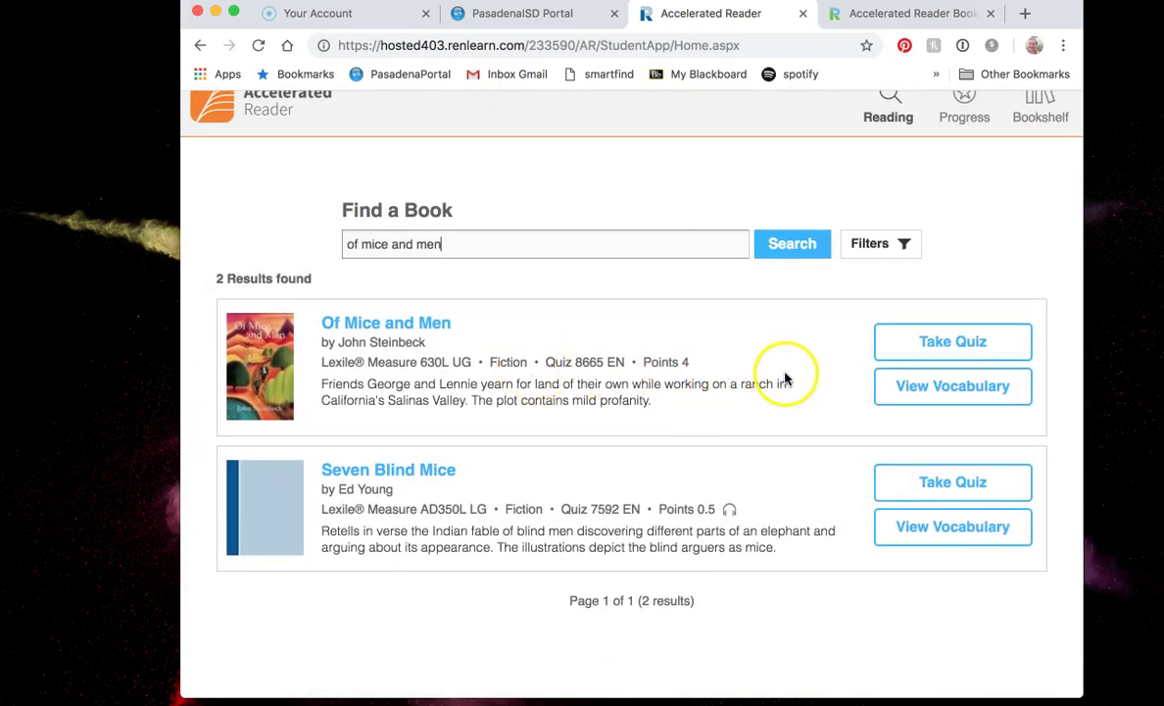
- Open the quiz for Of Mice and Men and choose "I read by myself" as how the book was read
left_click(922, 338)
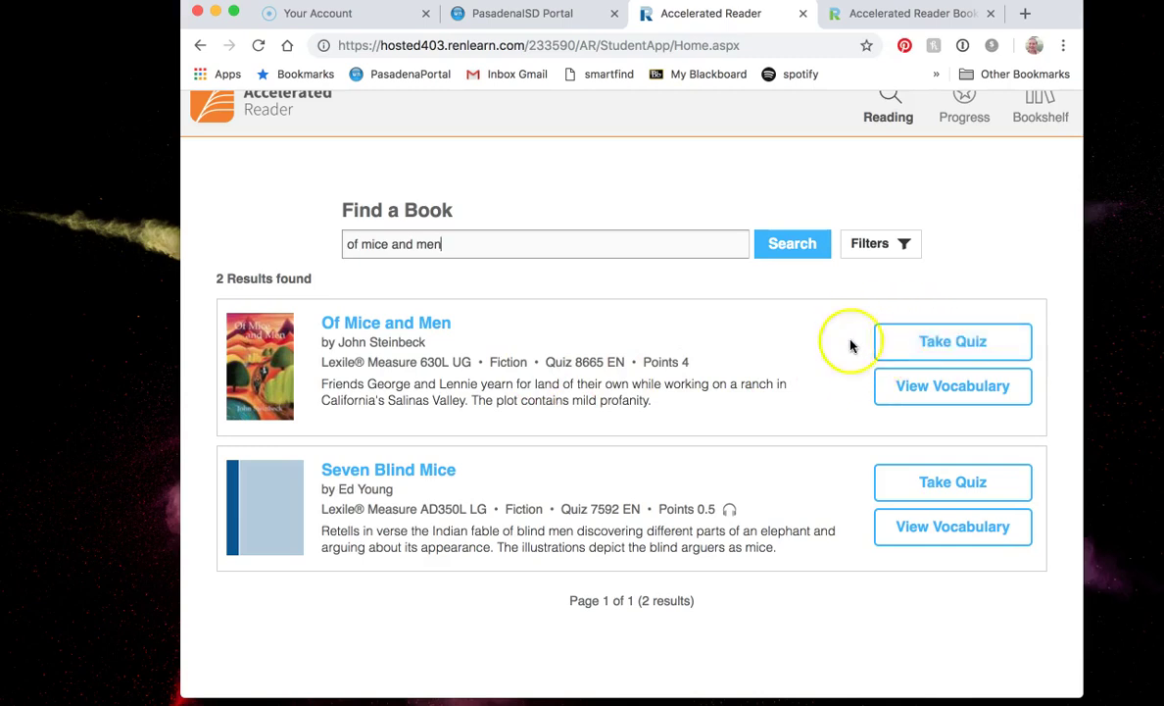
left_click(910, 358)
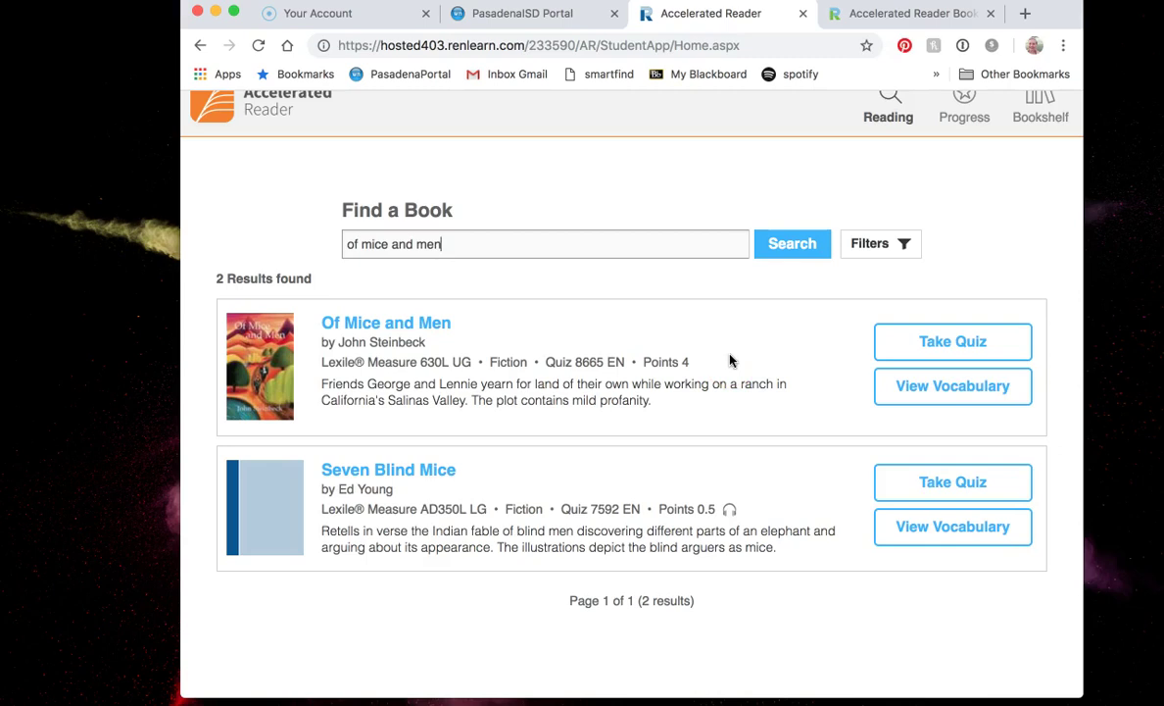
left_click(939, 350)
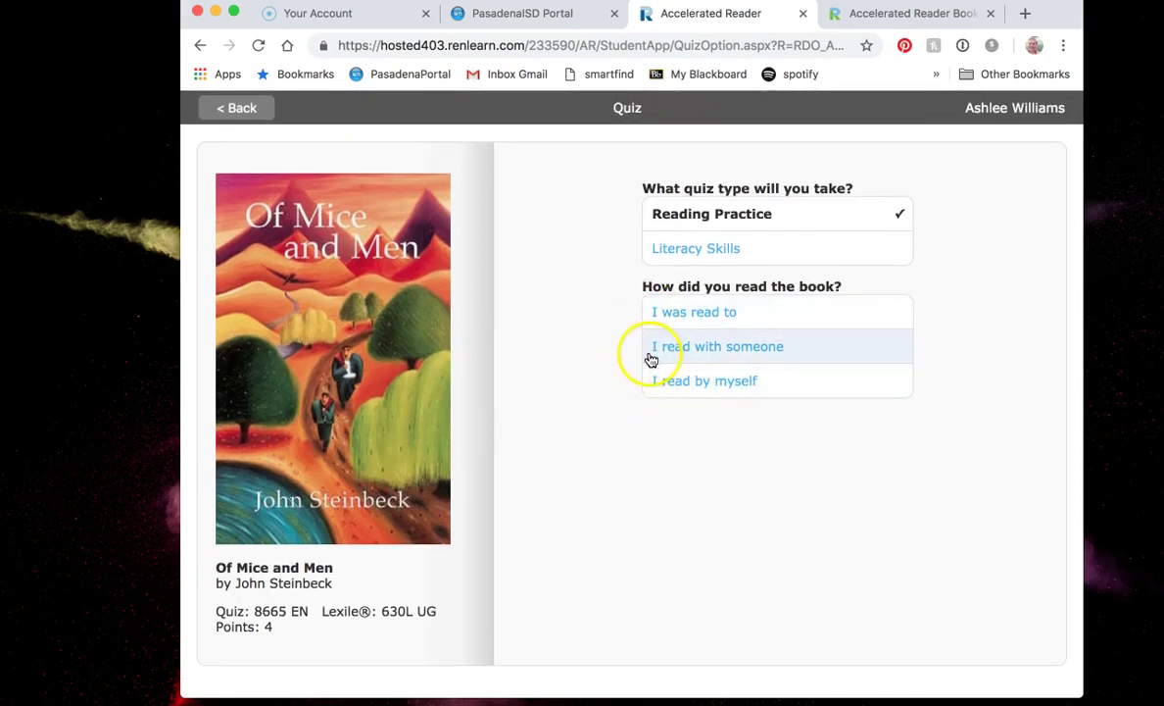
left_click(667, 386)
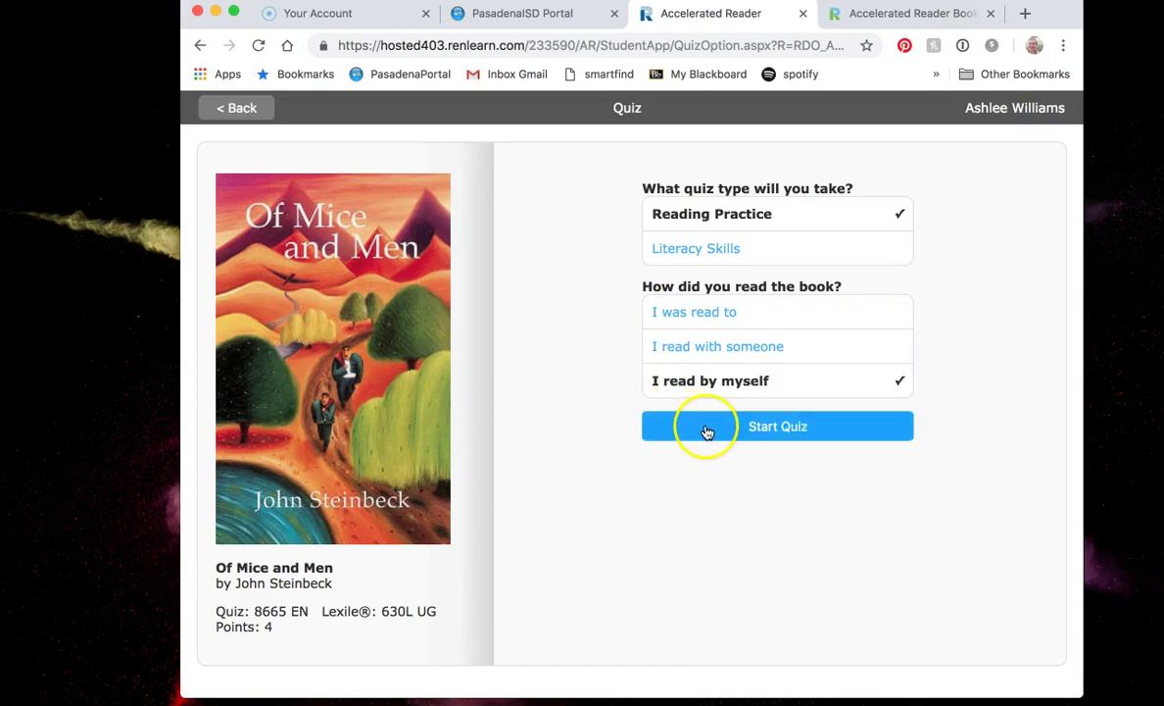
- Leave the quiz without starting it and view the student's Reading Practice progress and Bookshelf
left_click(266, 109)
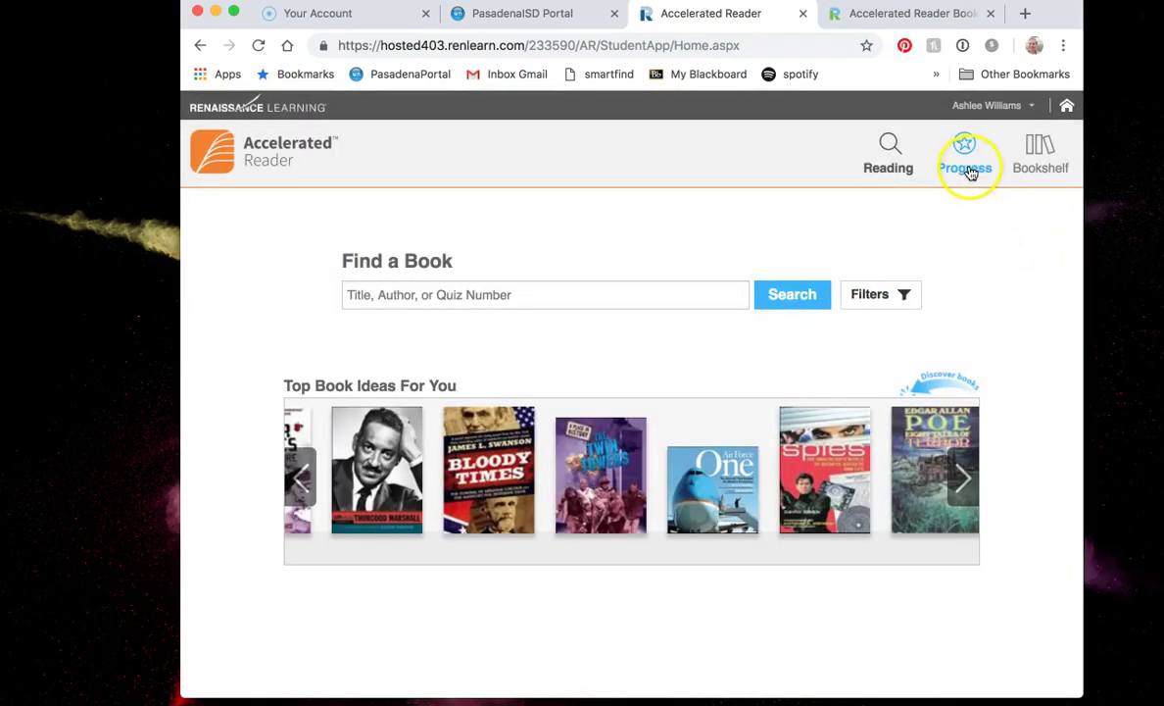
left_click(970, 172)
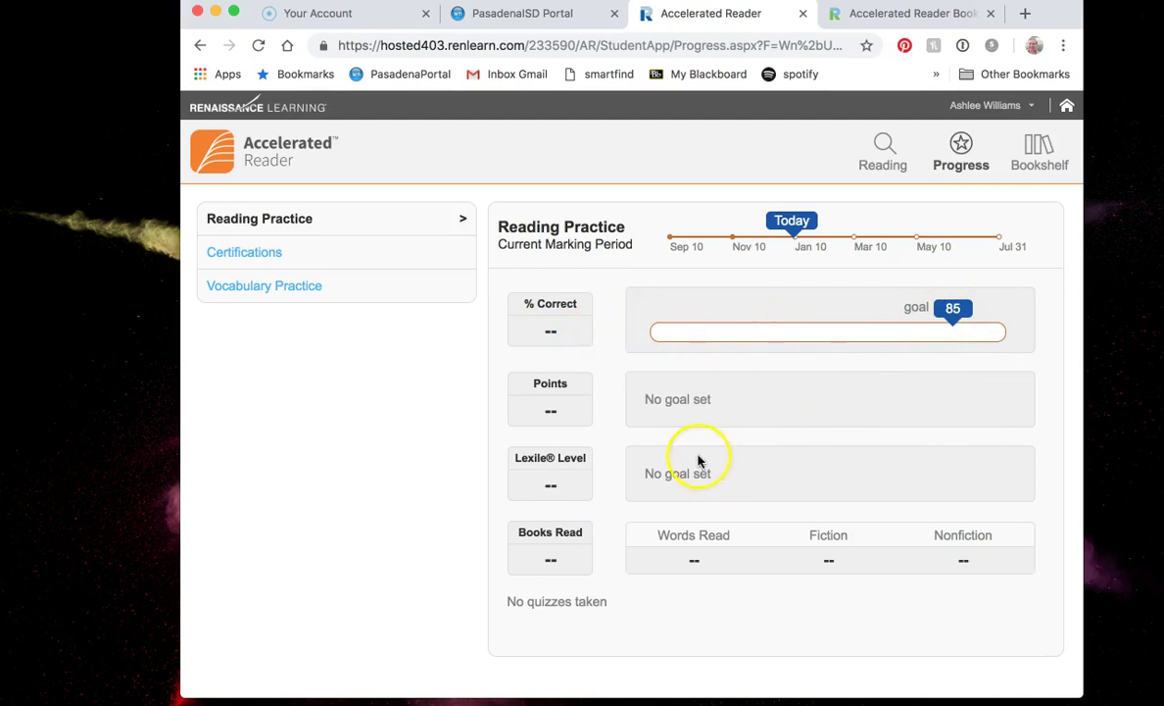
left_click(806, 425)
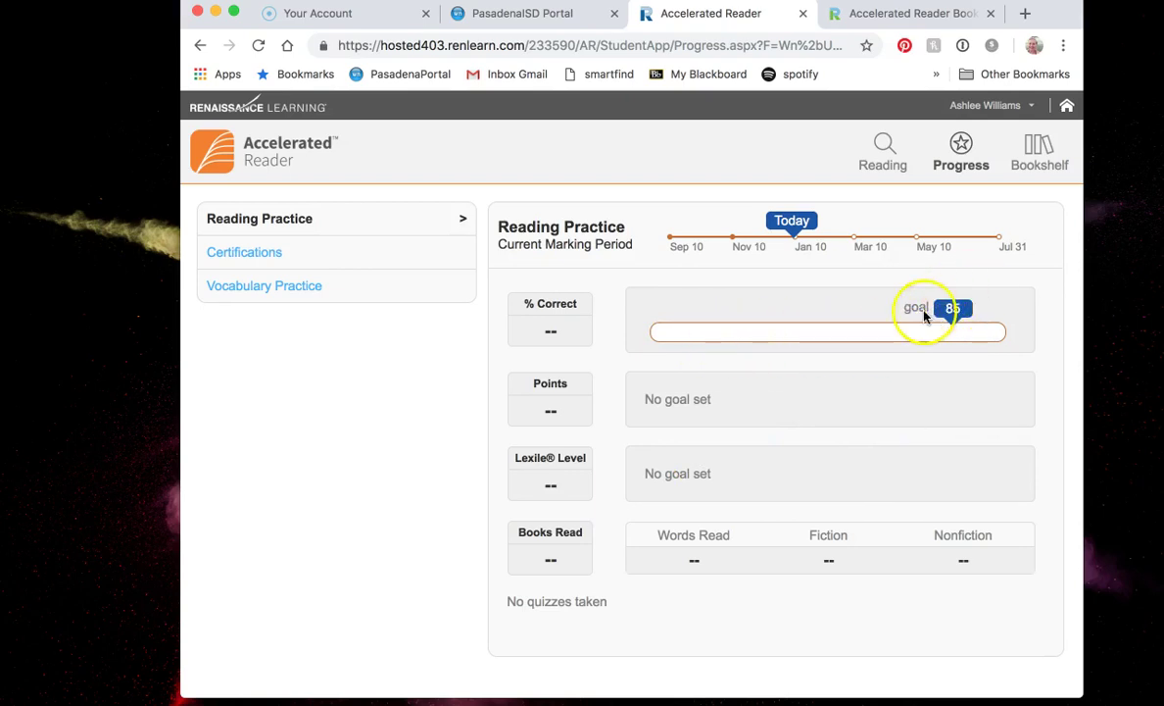
left_click(1035, 157)
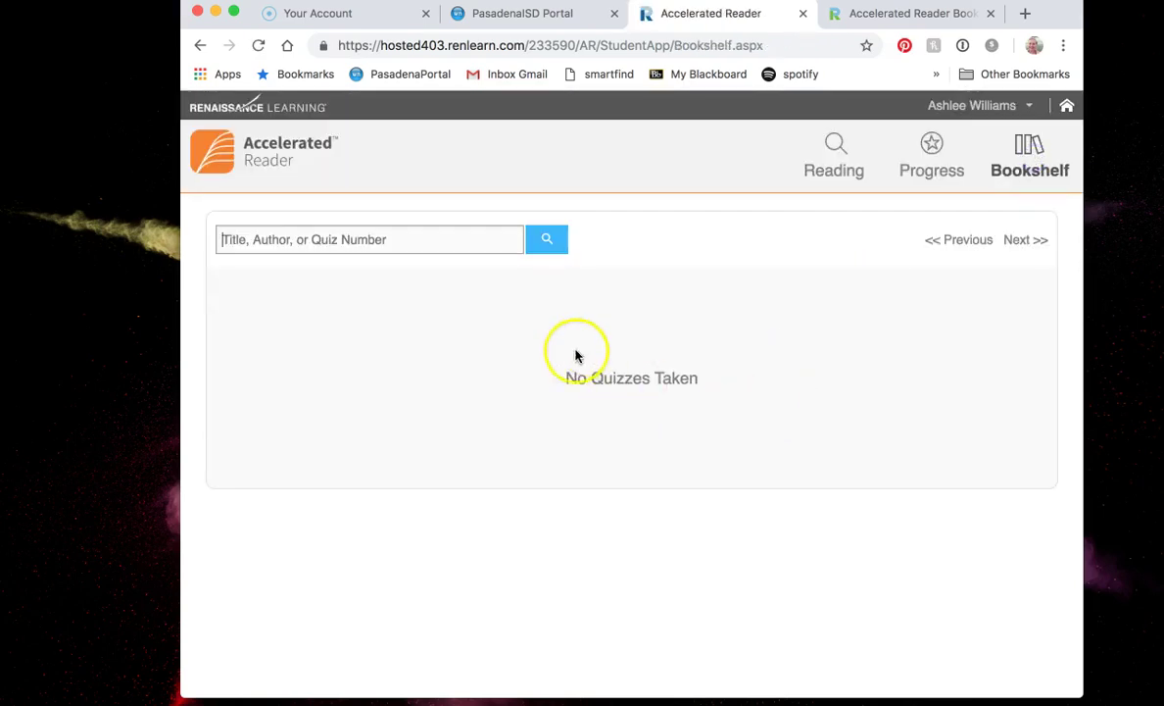